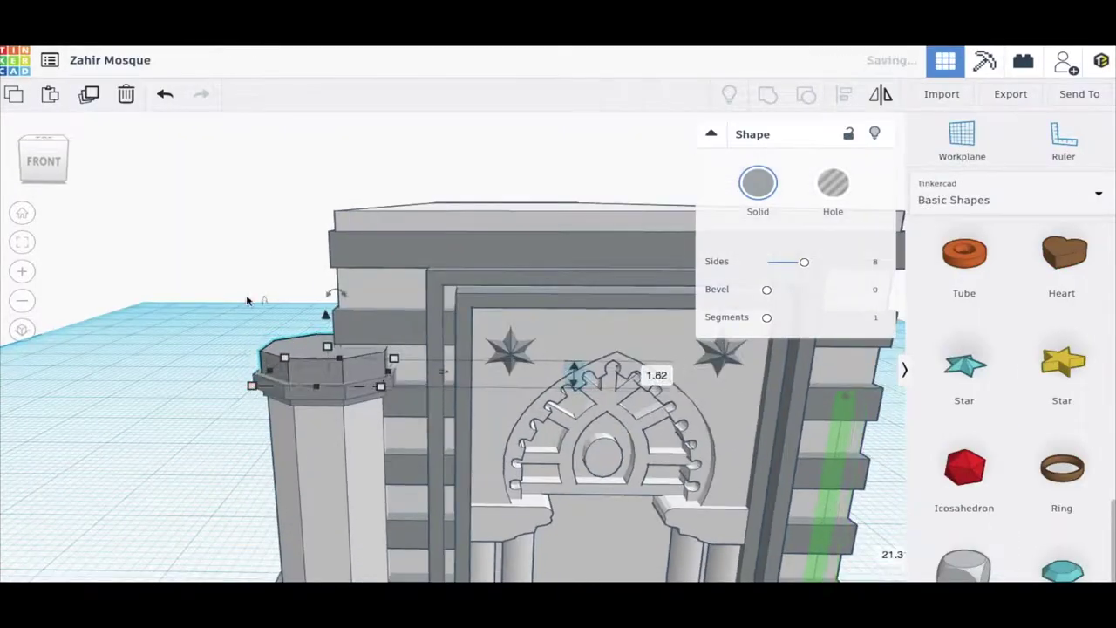
Step: Select the cap on top of the octagonal corner pillar beside the entrance portal
{"action": "left_click", "coordinate": [332, 351]}
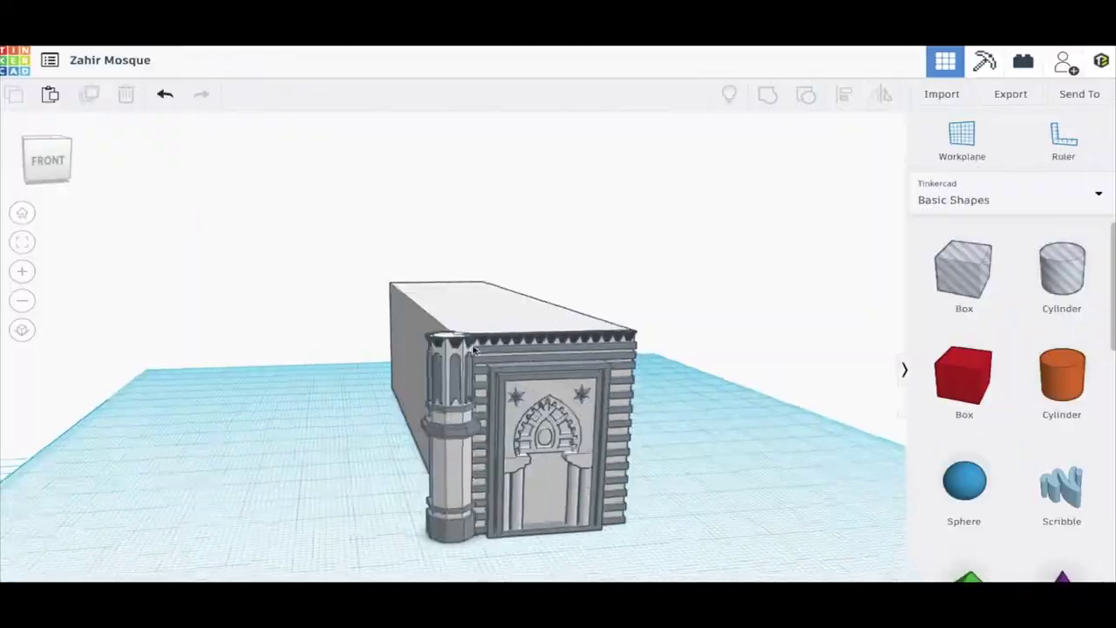
Step: Select the corner pillar's top cap, inspect it from other angles, and undo the last change
{"action": "left_click", "coordinate": [473, 349]}
{"action": "scroll", "coordinate": [474, 349], "scroll_direction": "up", "scroll_amount": 5}
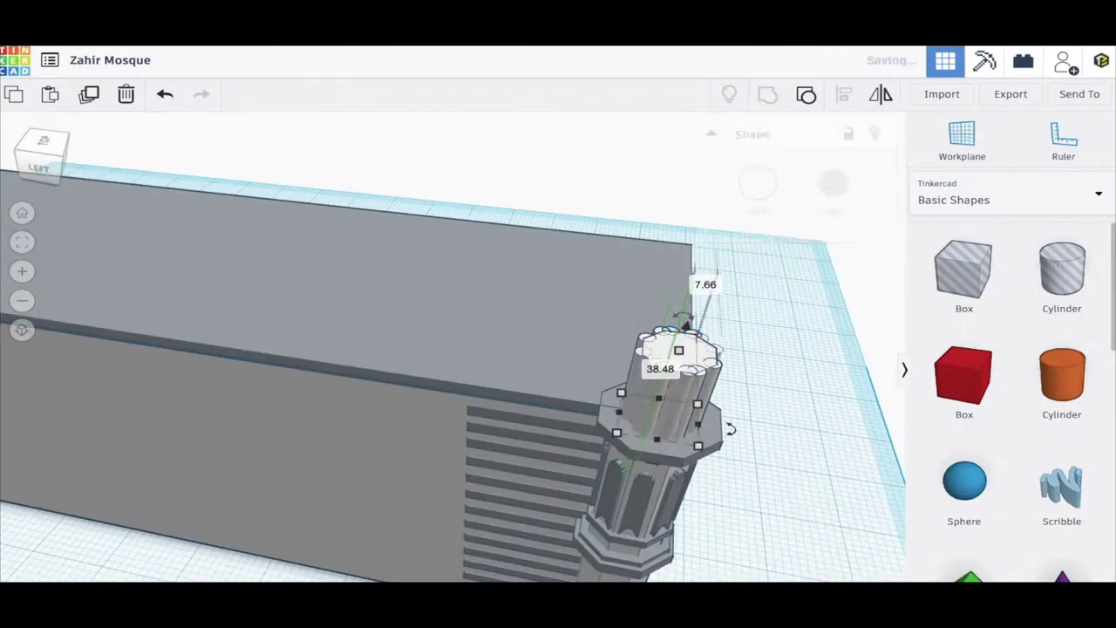
{"action": "right_click_drag", "start_coordinate": [526, 432], "coordinate": [482, 305]}
{"action": "key", "text": "ctrl+z"}
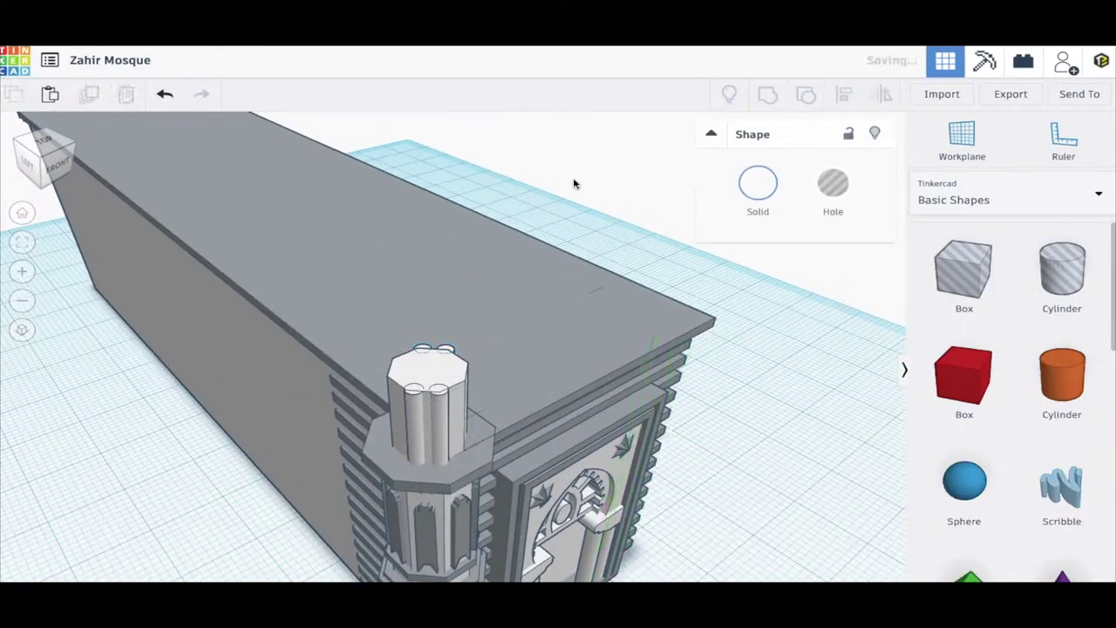
{"action": "right_click_drag", "start_coordinate": [573, 184], "coordinate": [721, 206]}
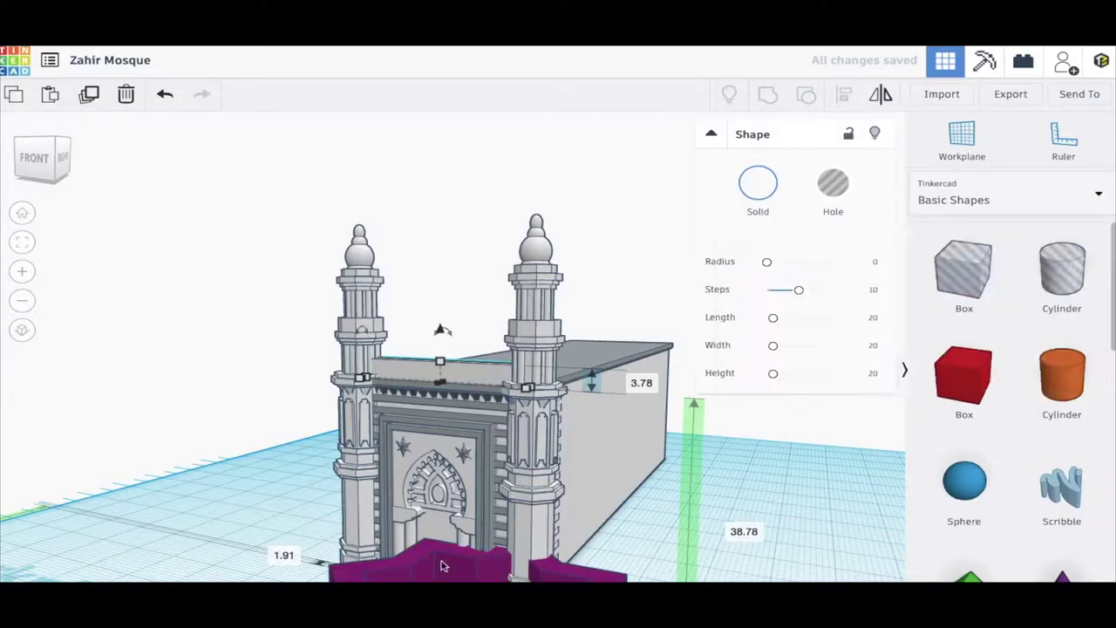
Step: Zoom and orbit the view toward the star ornament on the facade wall
{"action": "scroll", "coordinate": [502, 265], "scroll_direction": "up", "scroll_amount": 5}
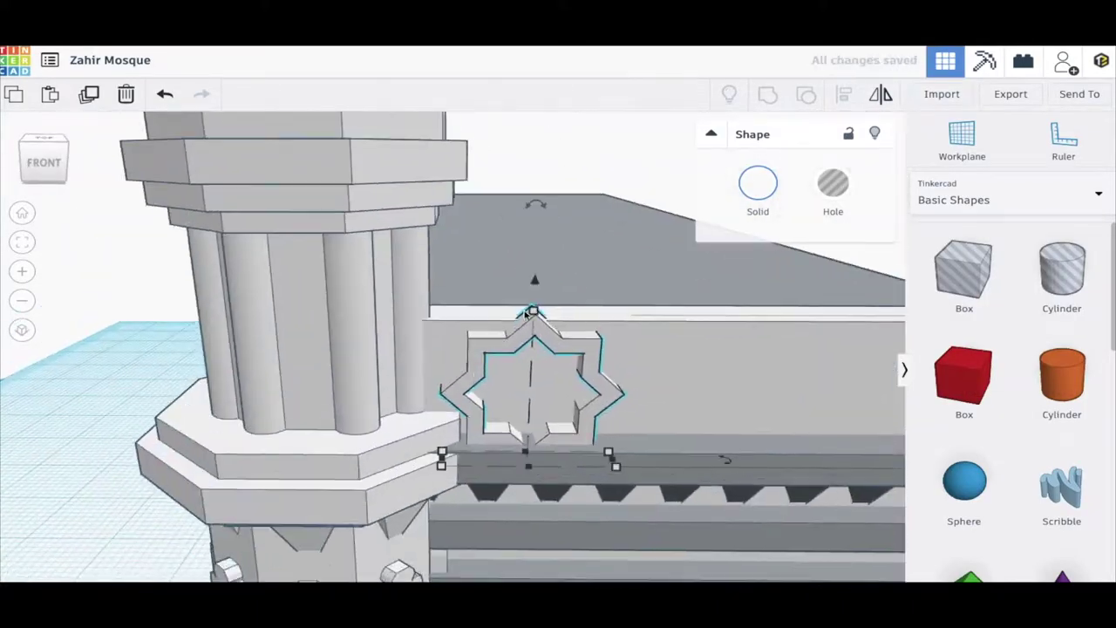
{"action": "right_click_drag", "start_coordinate": [489, 349], "coordinate": [420, 396]}
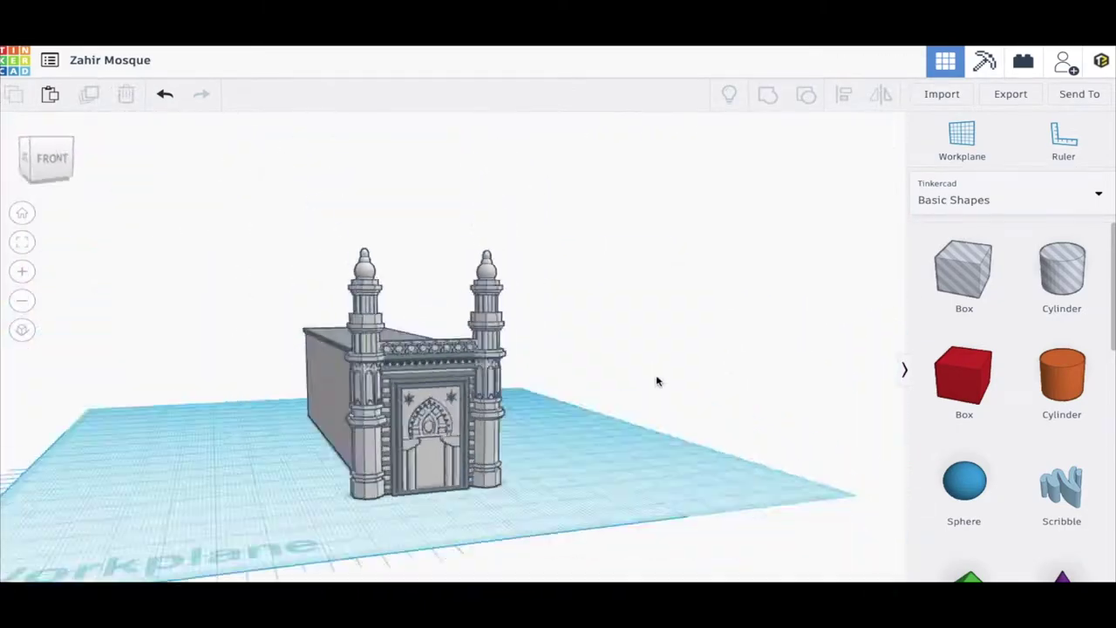
{"action": "scroll", "coordinate": [423, 340], "scroll_direction": "up", "scroll_amount": 3}
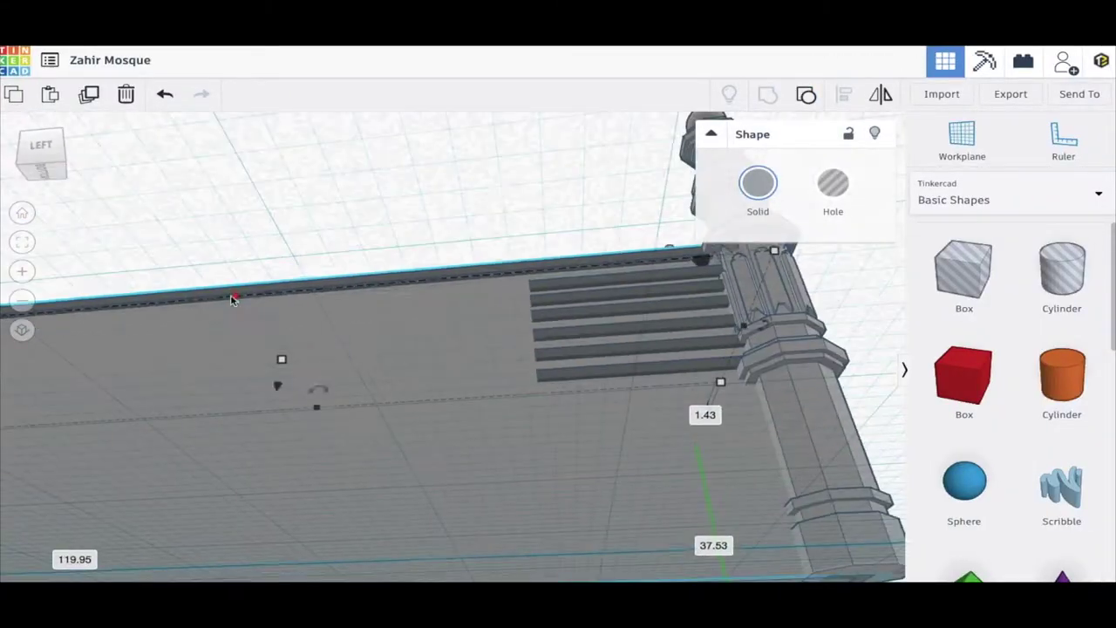
Step: Tilt the view down and zoom in on the new arcade pieces by the minaret
{"action": "right_click_drag", "start_coordinate": [806, 407], "coordinate": [803, 338]}
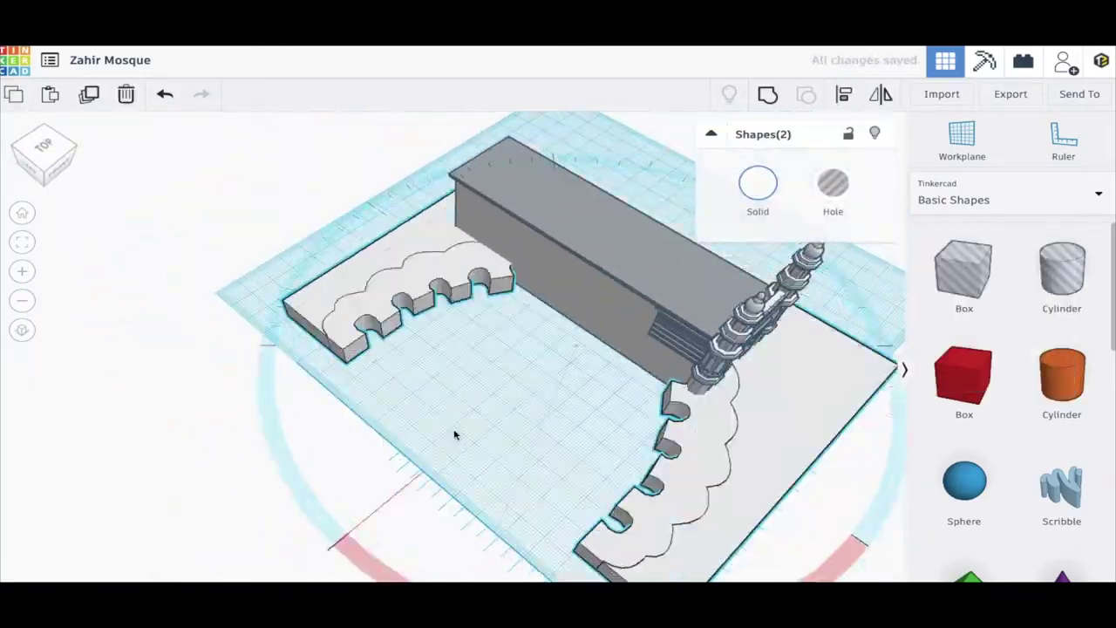
{"action": "scroll", "coordinate": [541, 399], "scroll_direction": "up", "scroll_amount": 3}
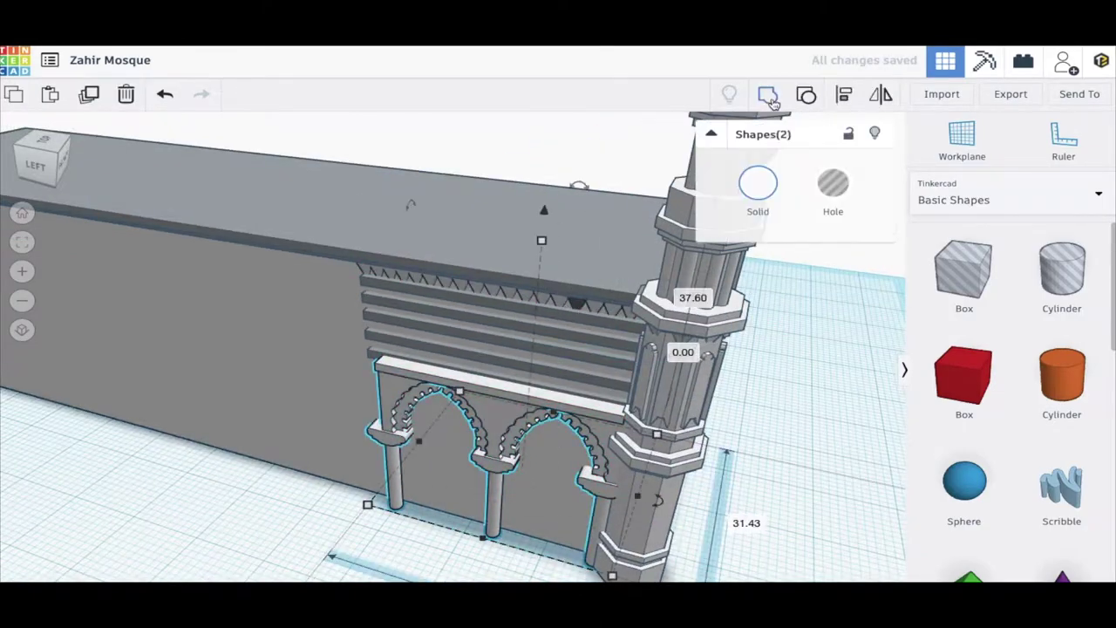
Step: Group the selected pieces into one and view the mosque from a high top-down angle
{"action": "left_click", "coordinate": [768, 96]}
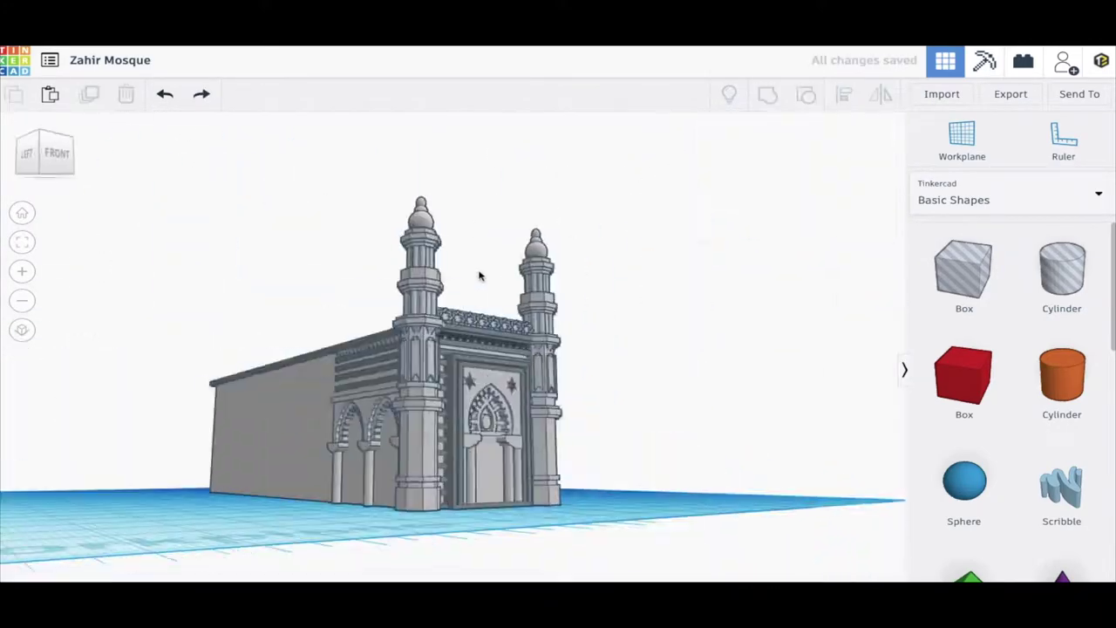
{"action": "right_click_drag", "start_coordinate": [479, 276], "coordinate": [459, 445]}
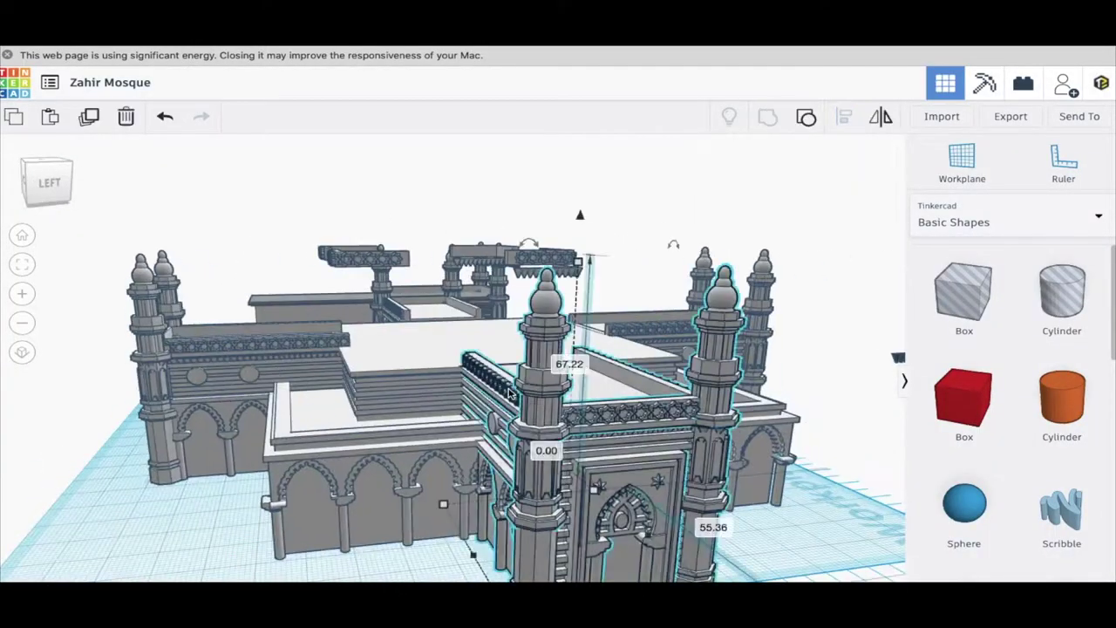
Step: Shift the minaret facade right, add a sphere dome, and zoom in on it
{"action": "left_click_drag", "start_coordinate": [509, 393], "coordinate": [547, 443]}
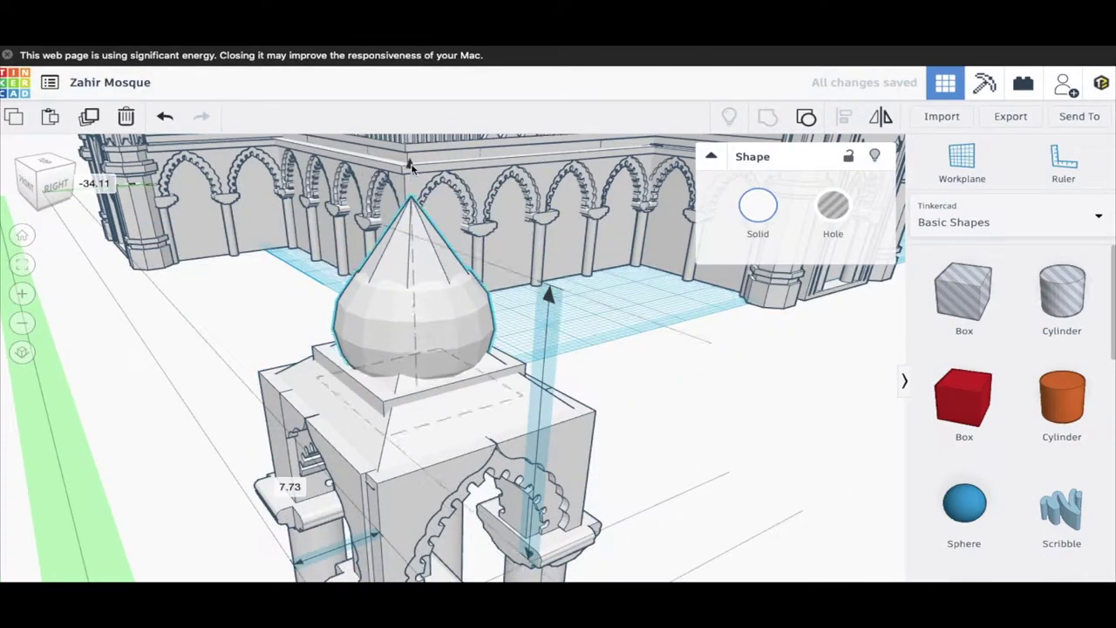
{"action": "left_click_drag", "start_coordinate": [964, 504], "coordinate": [489, 556]}
{"action": "key", "text": "f"}
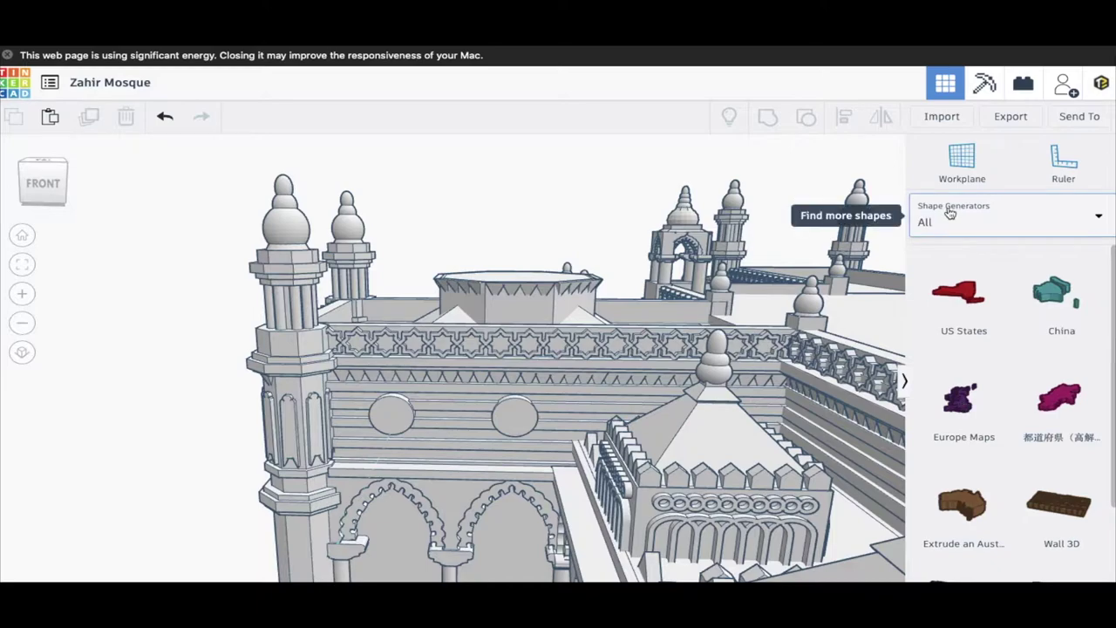
Step: Add a parabolic cone on the blue dome, narrow its top radius to 13.22, and group them
{"action": "scroll", "coordinate": [1011, 418], "scroll_direction": "down", "scroll_amount": 5}
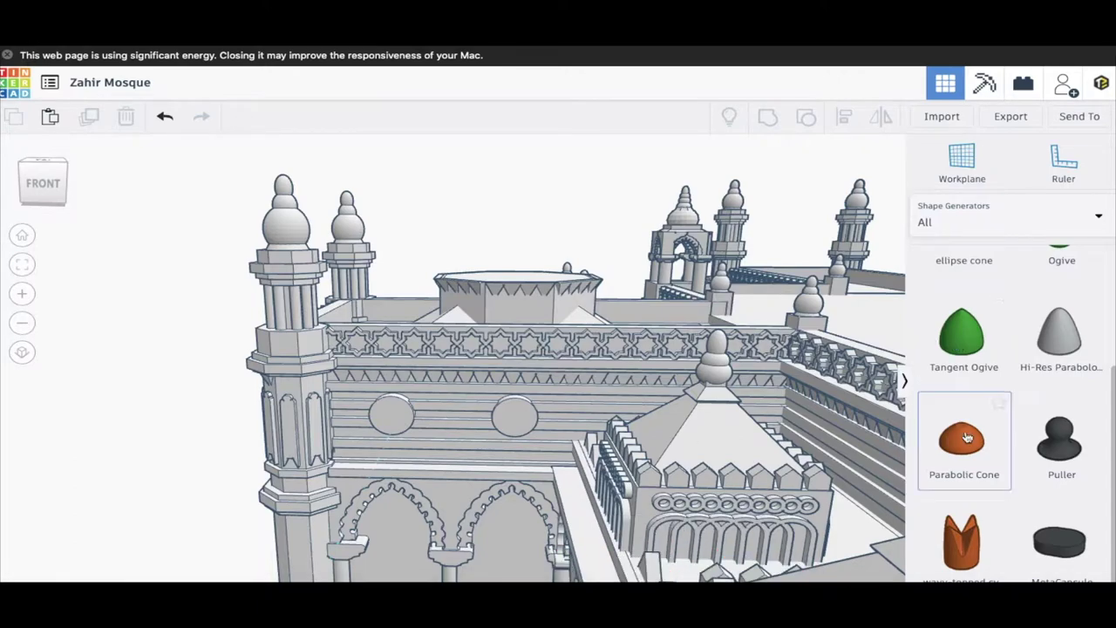
{"action": "left_click", "coordinate": [962, 332]}
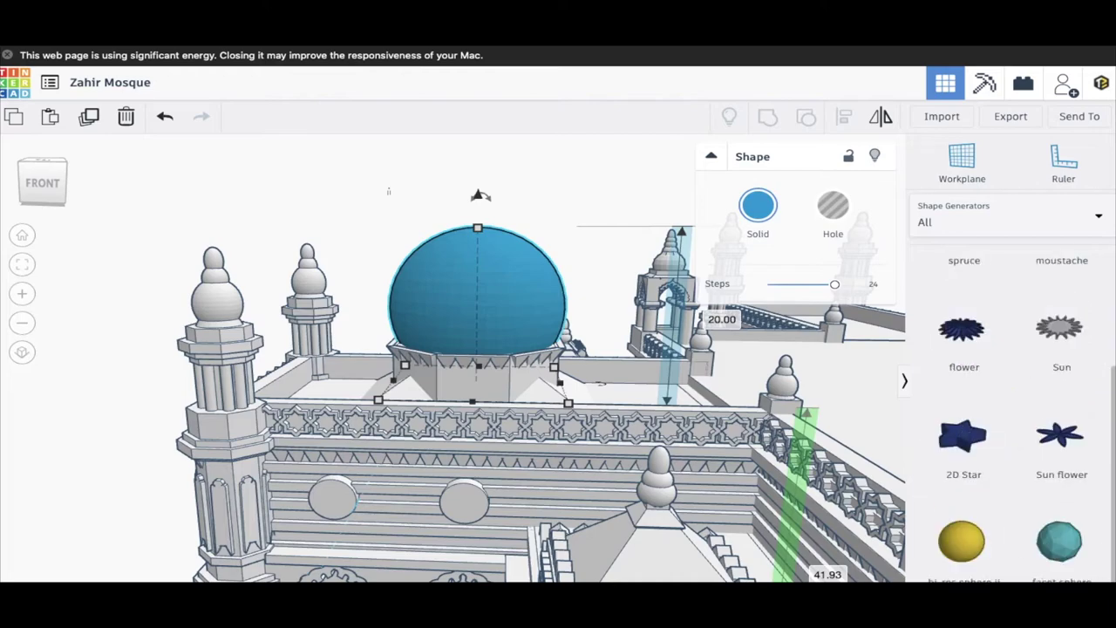
{"action": "scroll", "coordinate": [1029, 551], "scroll_direction": "down", "scroll_amount": 3}
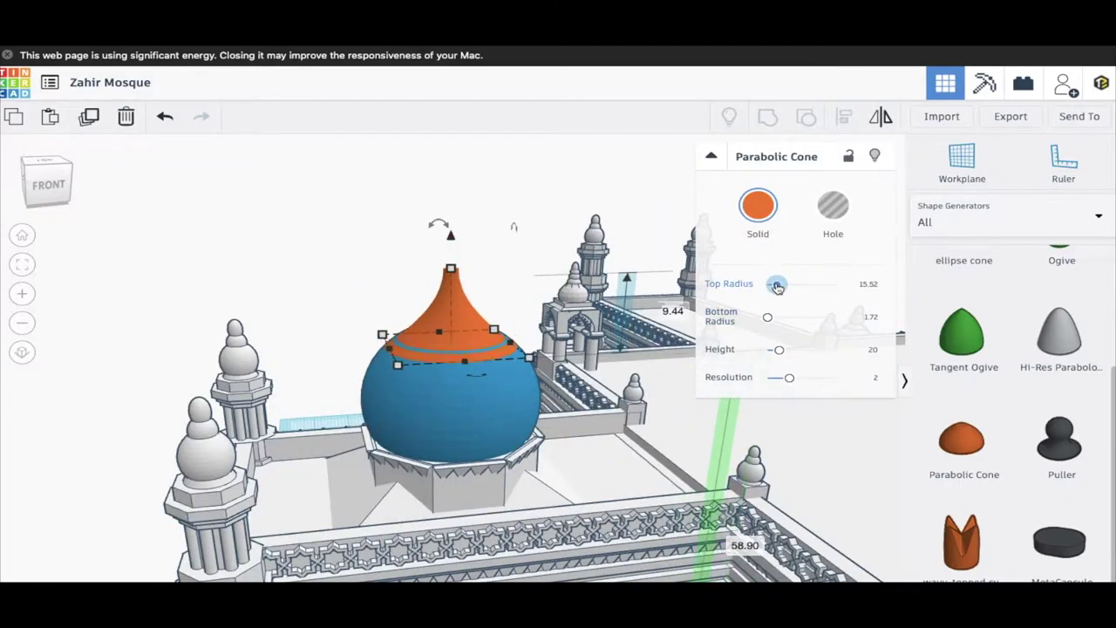
{"action": "left_click_drag", "start_coordinate": [777, 287], "coordinate": [774, 284]}
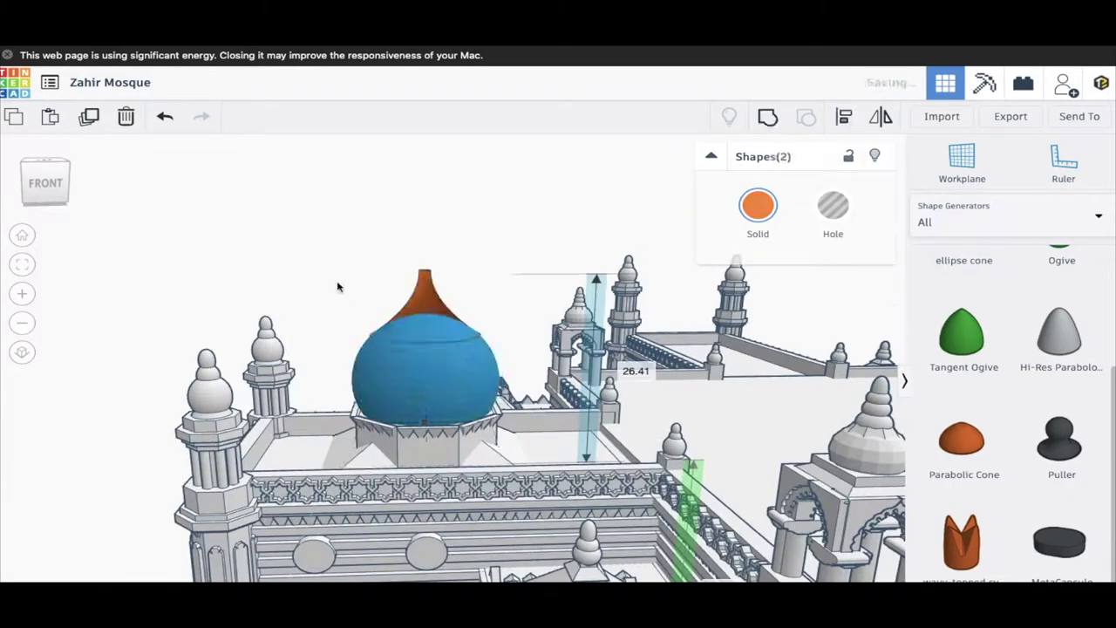
{"action": "key", "text": "ctrl+g"}
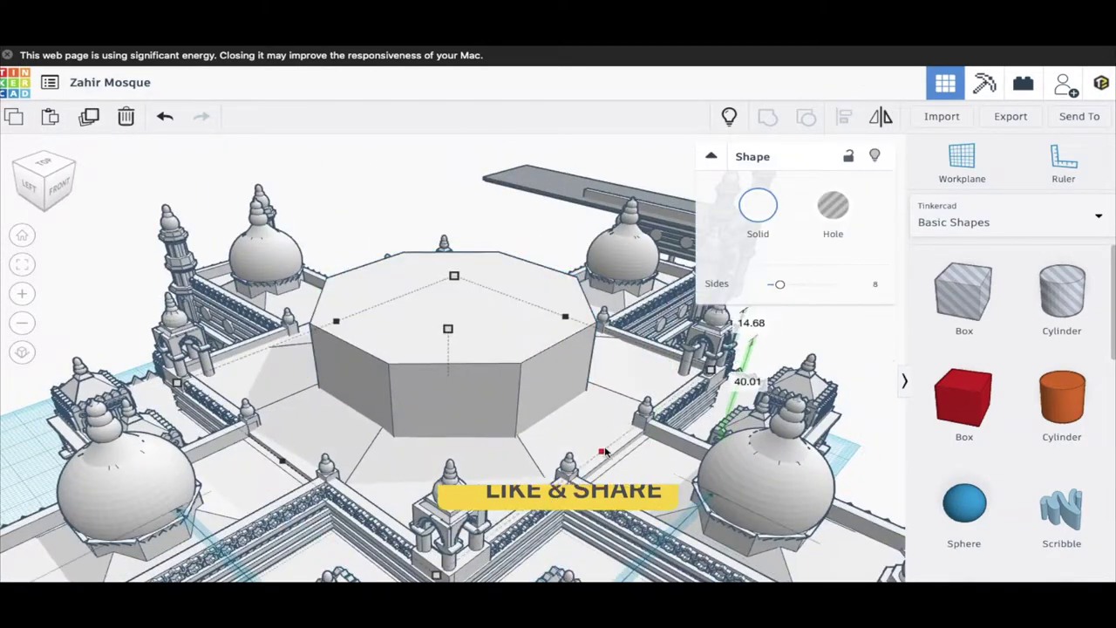
Step: Orbit and zoom around the central octagonal block to inspect it
{"action": "right_click_drag", "start_coordinate": [604, 450], "coordinate": [294, 454]}
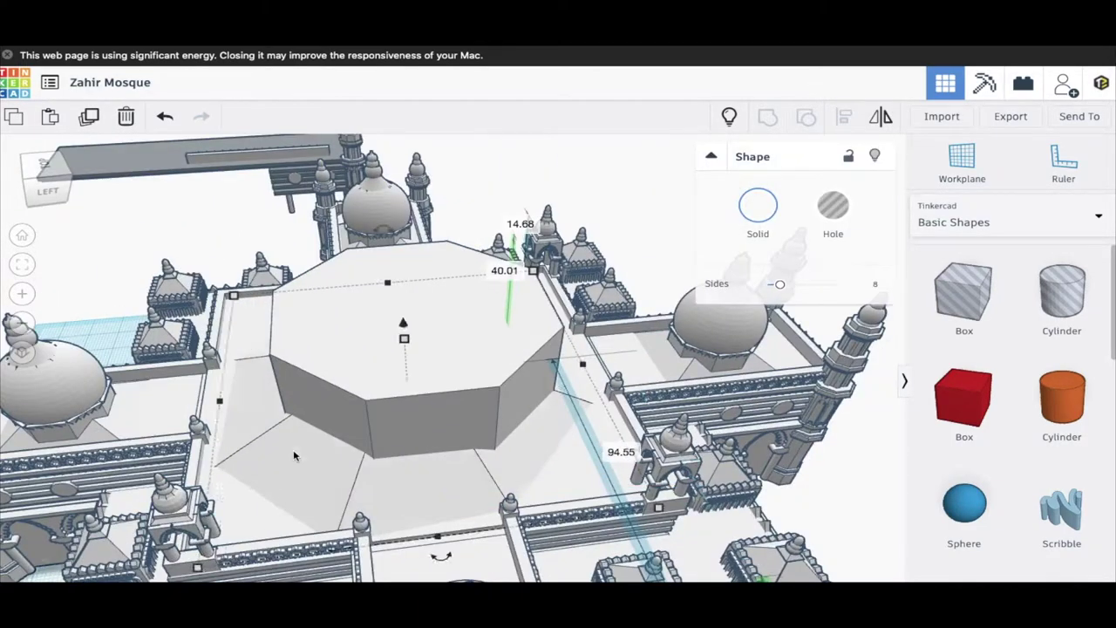
{"action": "scroll", "coordinate": [987, 509], "scroll_direction": "down", "scroll_amount": 3}
{"action": "left_click_drag", "start_coordinate": [1061, 354], "coordinate": [451, 512]}
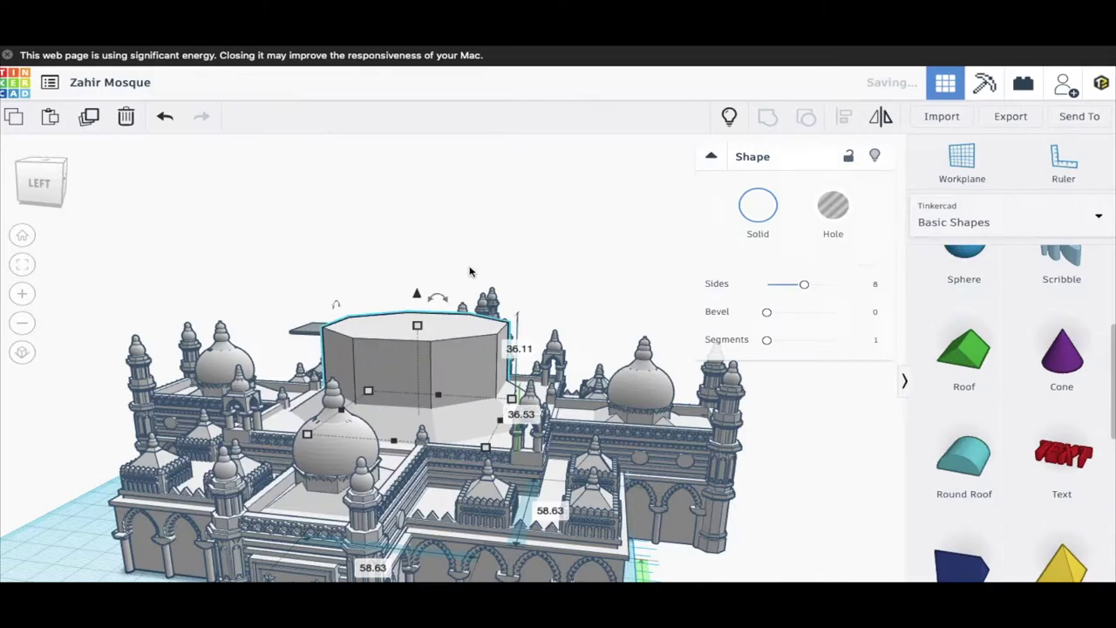
{"action": "scroll", "coordinate": [469, 272], "scroll_direction": "up", "scroll_amount": 3}
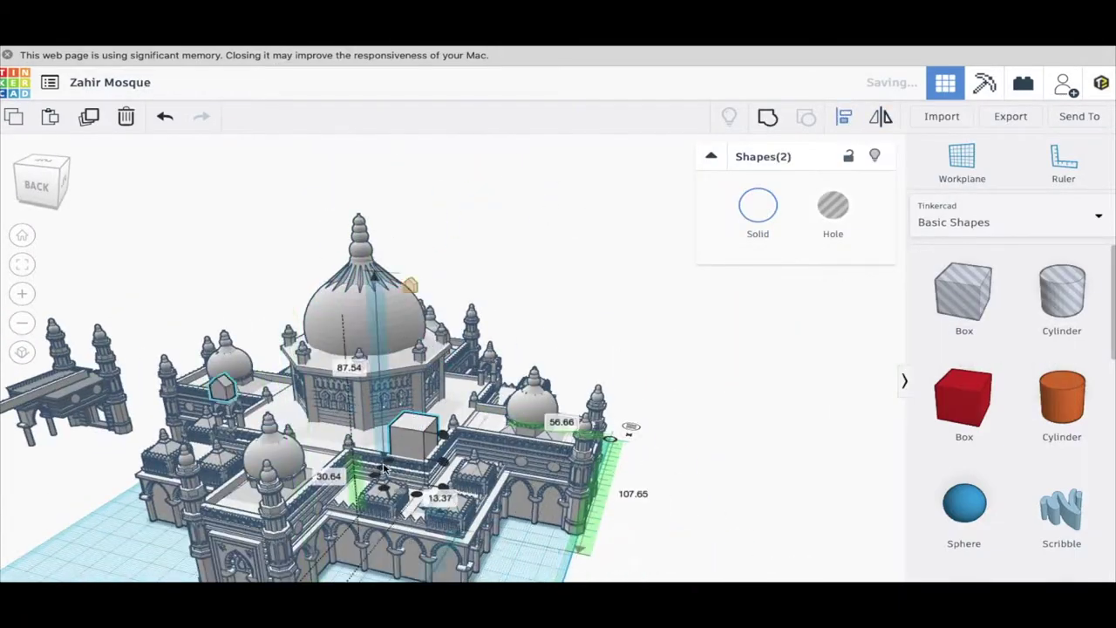
Step: Zoom in on the small block in front of the hall and undo its last change
{"action": "scroll", "coordinate": [384, 468], "scroll_direction": "up", "scroll_amount": 5}
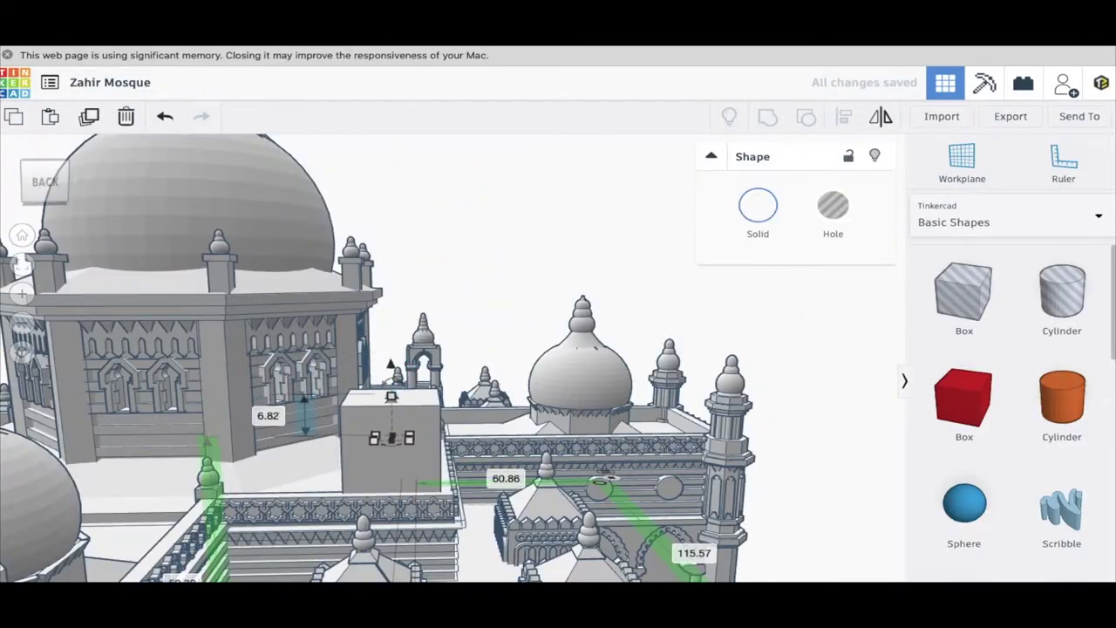
{"action": "key", "text": "ctrl+z"}
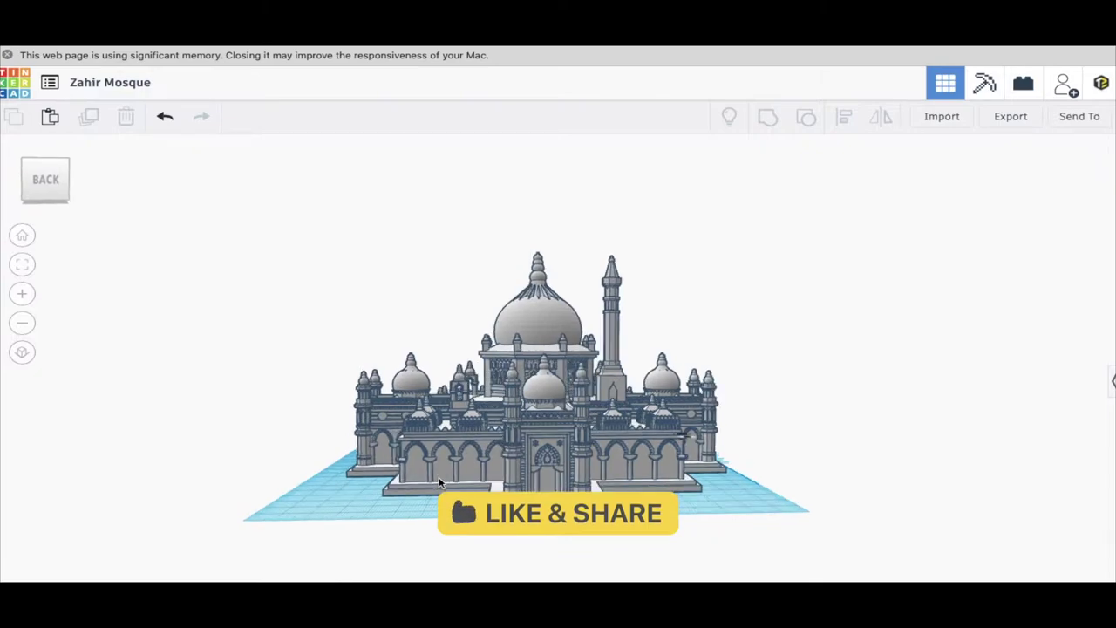
Step: Orbit the finished mosque to show its front side and then its right-back side
{"action": "mouse_move", "coordinate": [439, 483]}
{"action": "right_mouse_down"}
{"action": "mouse_move", "coordinate": [589, 467]}
{"action": "mouse_move", "coordinate": [639, 474]}
{"action": "right_mouse_up"}
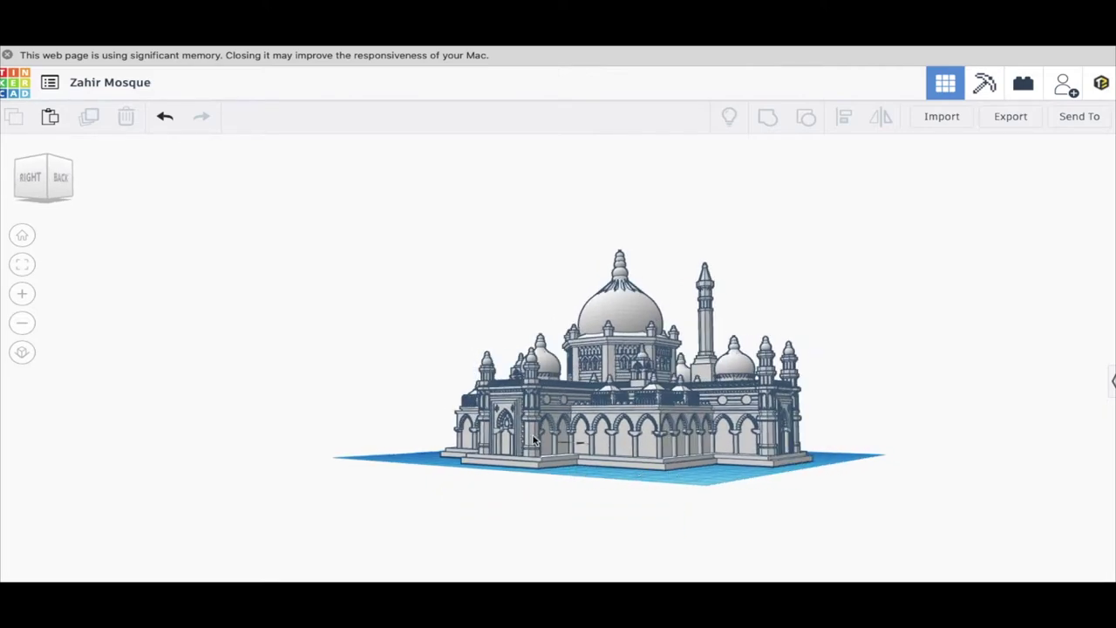
{"action": "mouse_move", "coordinate": [493, 440]}
{"action": "right_mouse_down"}
{"action": "mouse_move", "coordinate": [341, 453]}
{"action": "mouse_move", "coordinate": [420, 481]}
{"action": "right_mouse_up"}
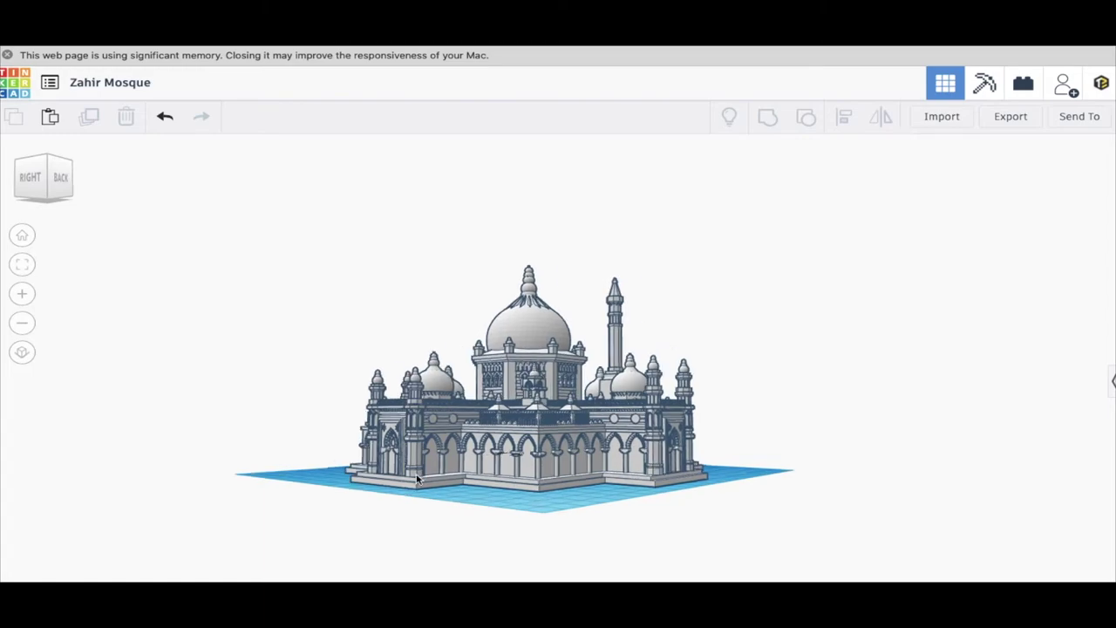